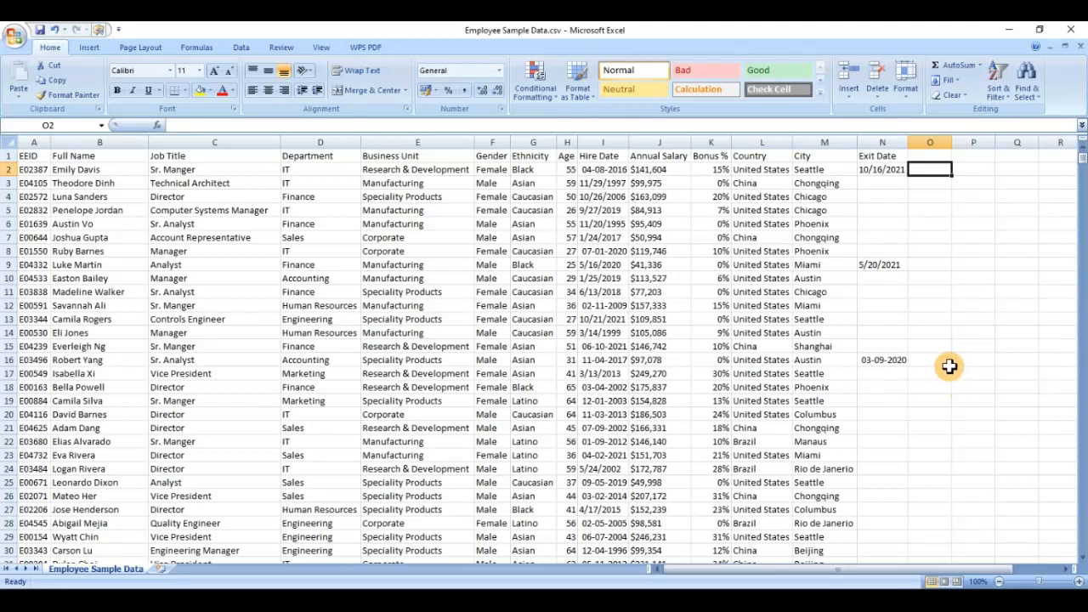
Examine the Hire Date column, comparing how the dates in rows 2 to 6 are stored and aligned
click(742, 224)
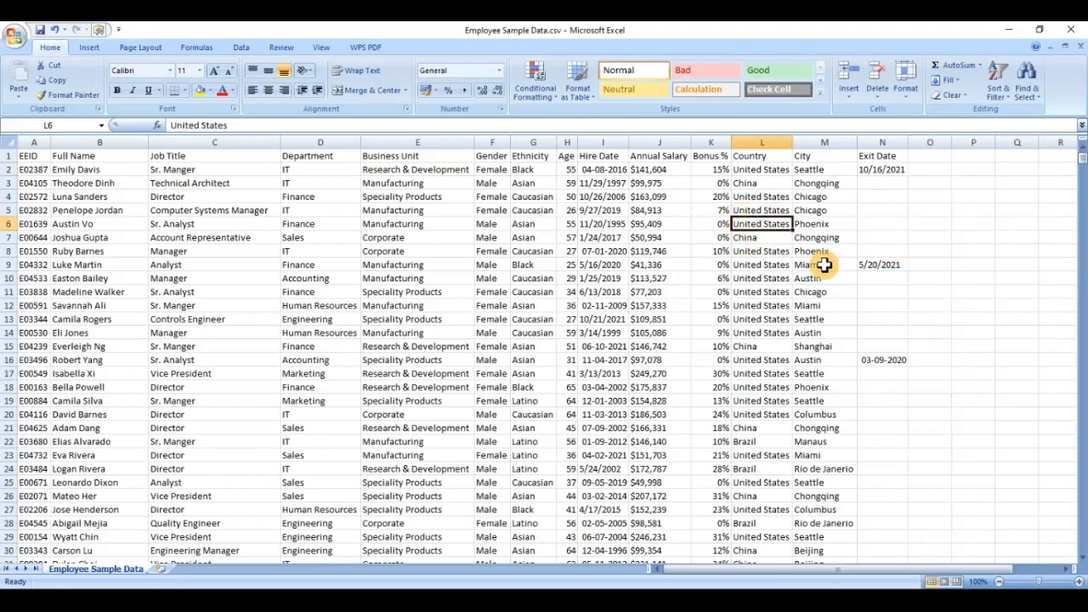
click(625, 211)
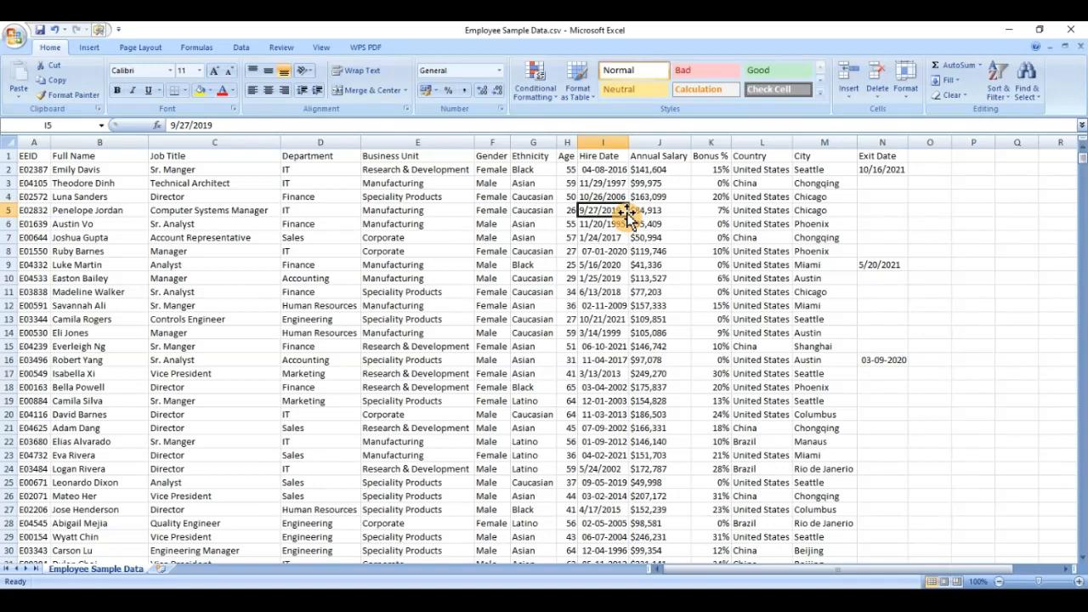
click(607, 170)
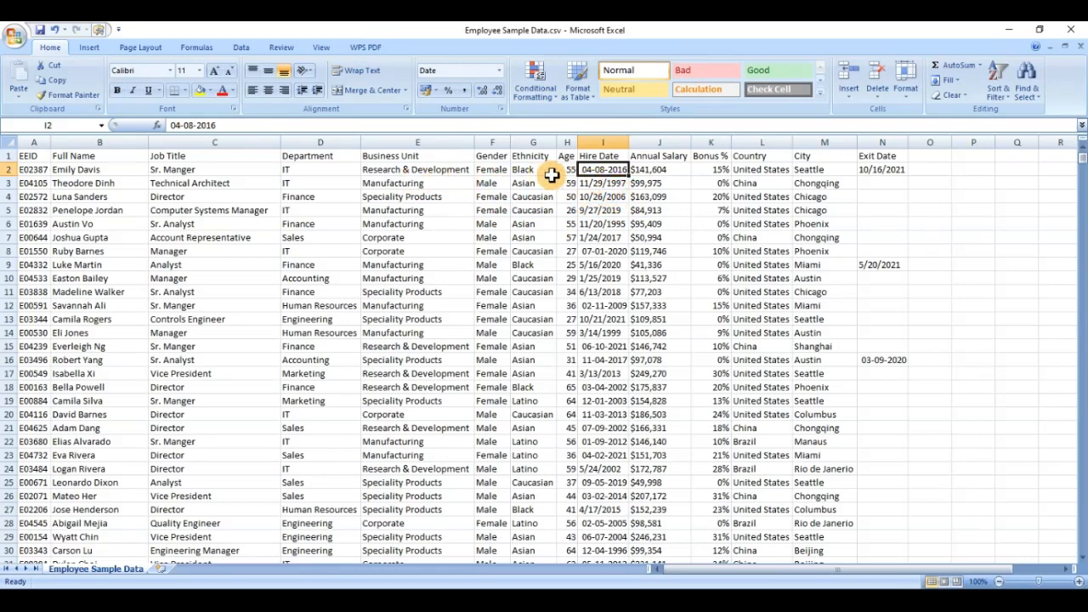
click(614, 197)
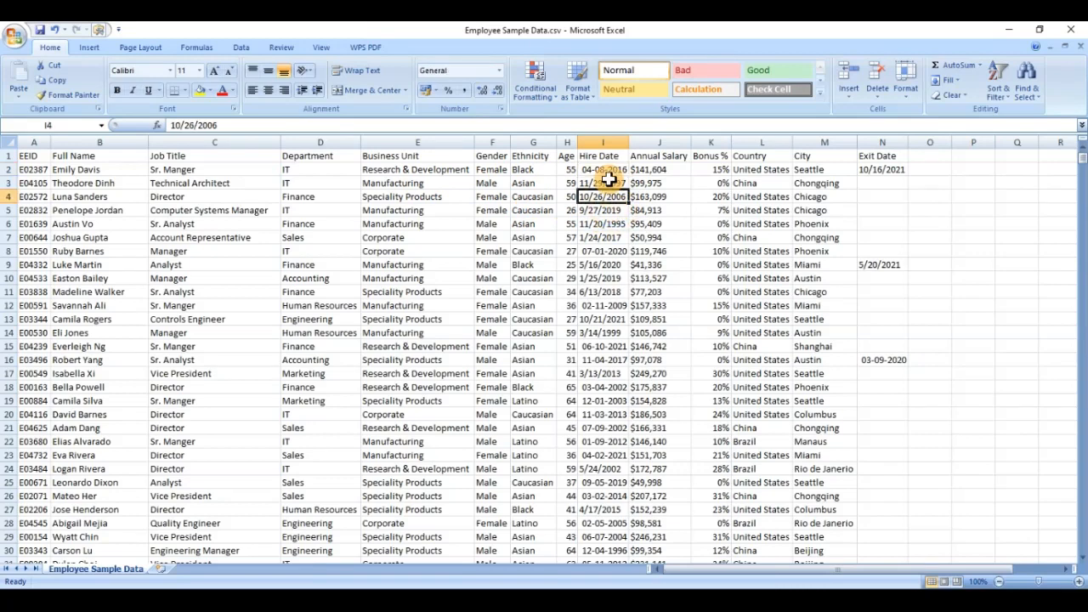
click(609, 183)
click(606, 170)
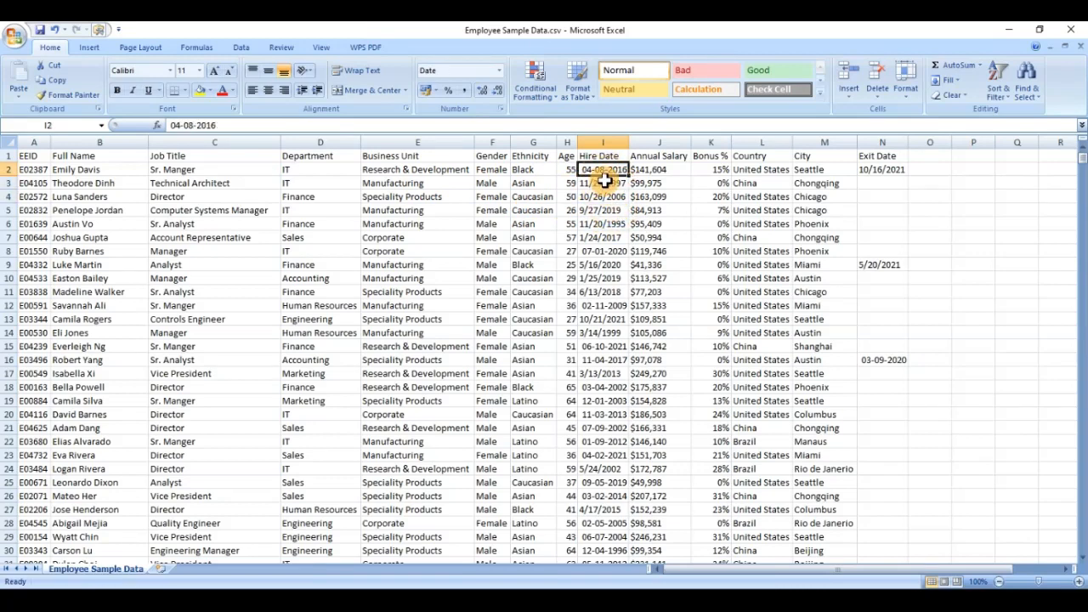
click(605, 184)
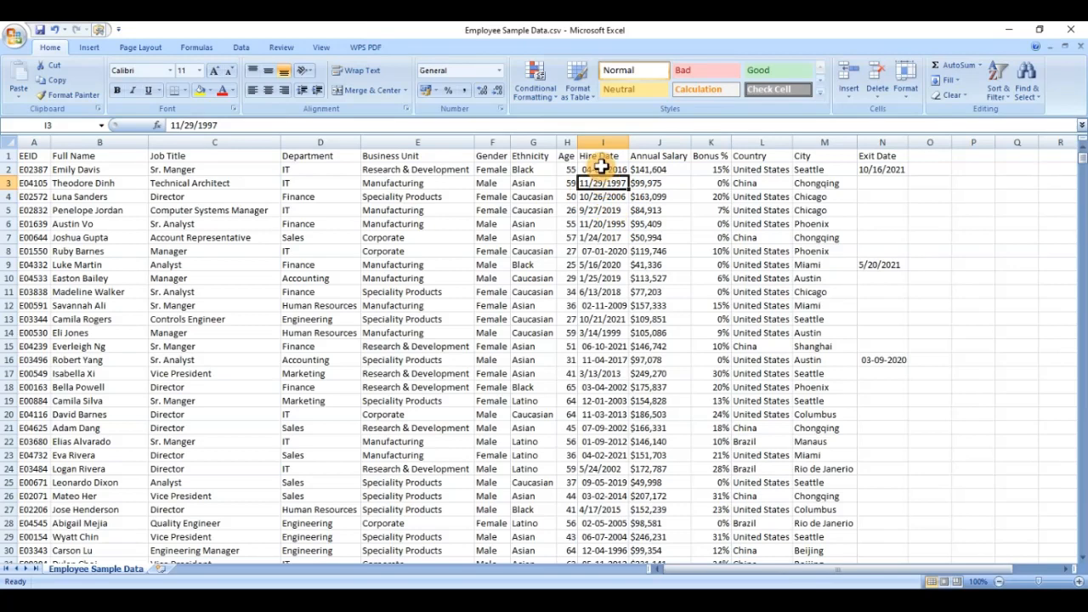
click(601, 169)
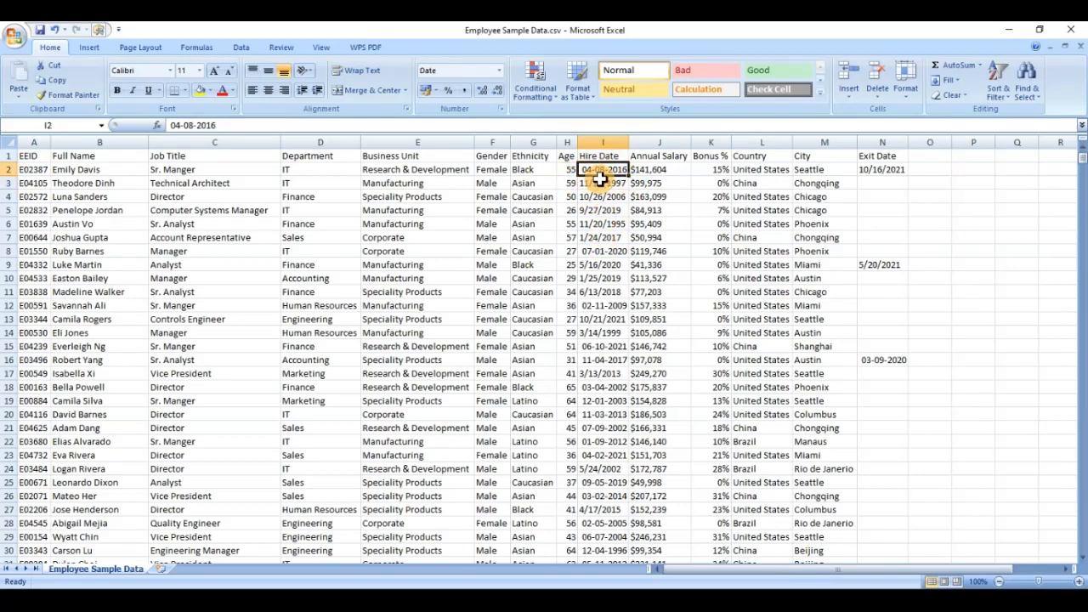
click(600, 196)
click(600, 223)
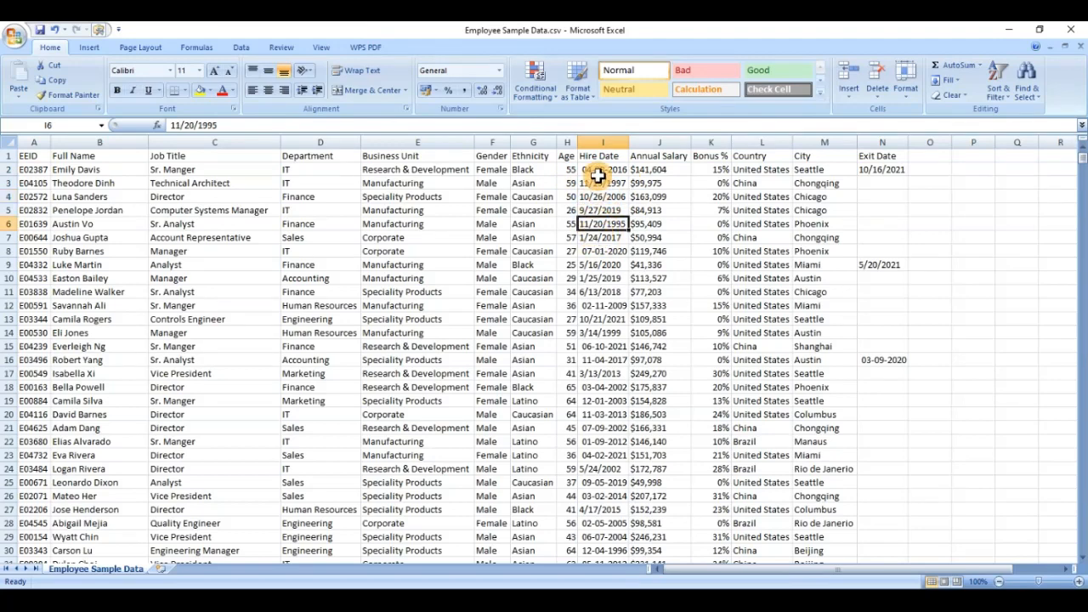
click(600, 170)
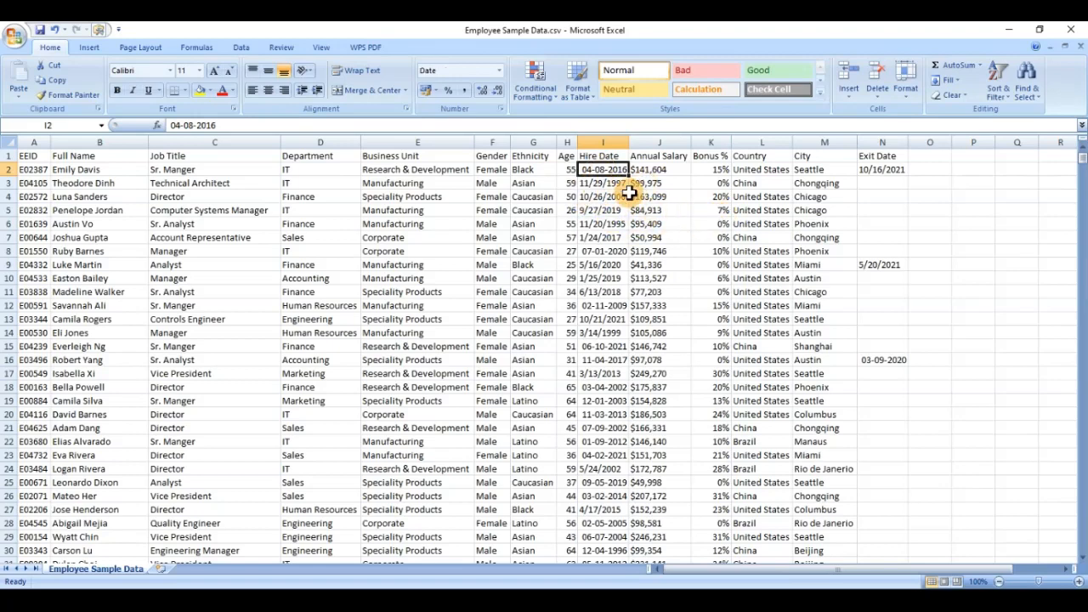
Apply the Number format to the empty cells O2:O19 beside the Exit Date column
click(930, 170)
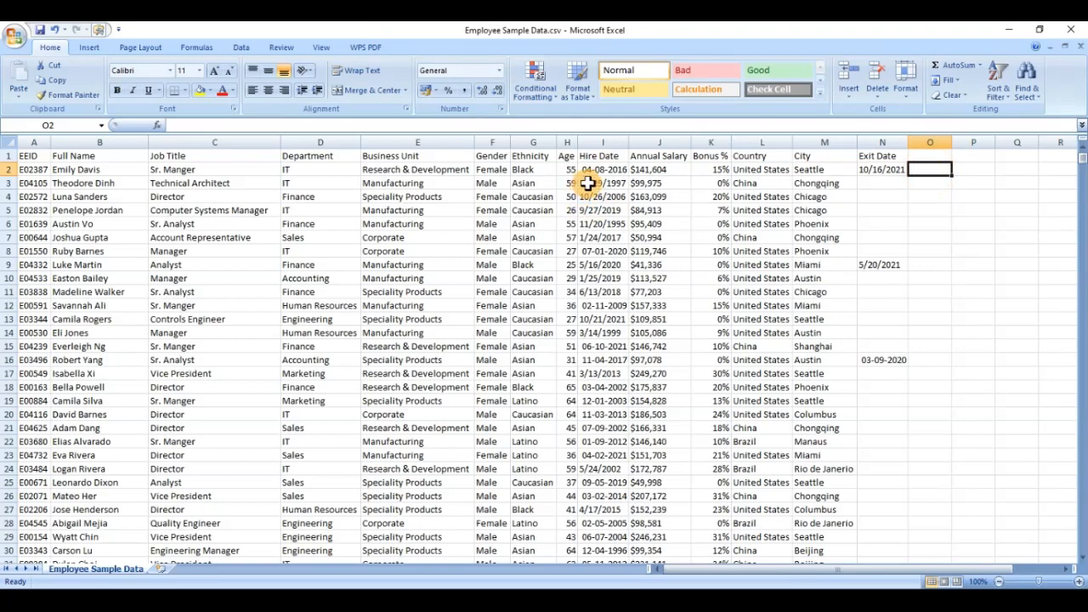
drag(930, 170, 930, 401)
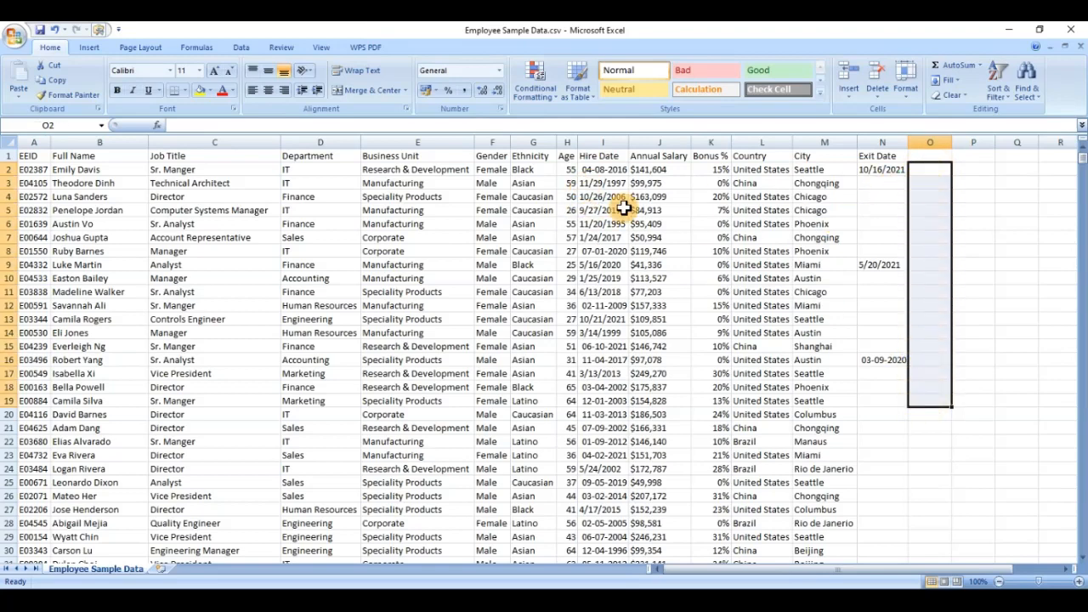
click(499, 71)
click(463, 125)
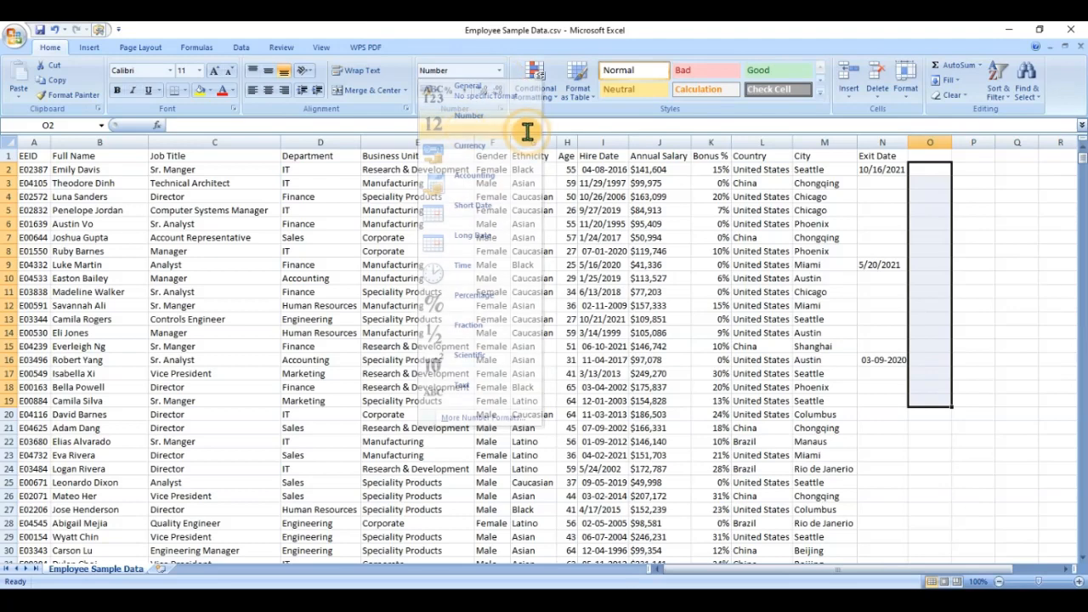
Enter the formula =TODAY()-I2 in cell O2 to calculate the days since the first hire date
click(929, 168)
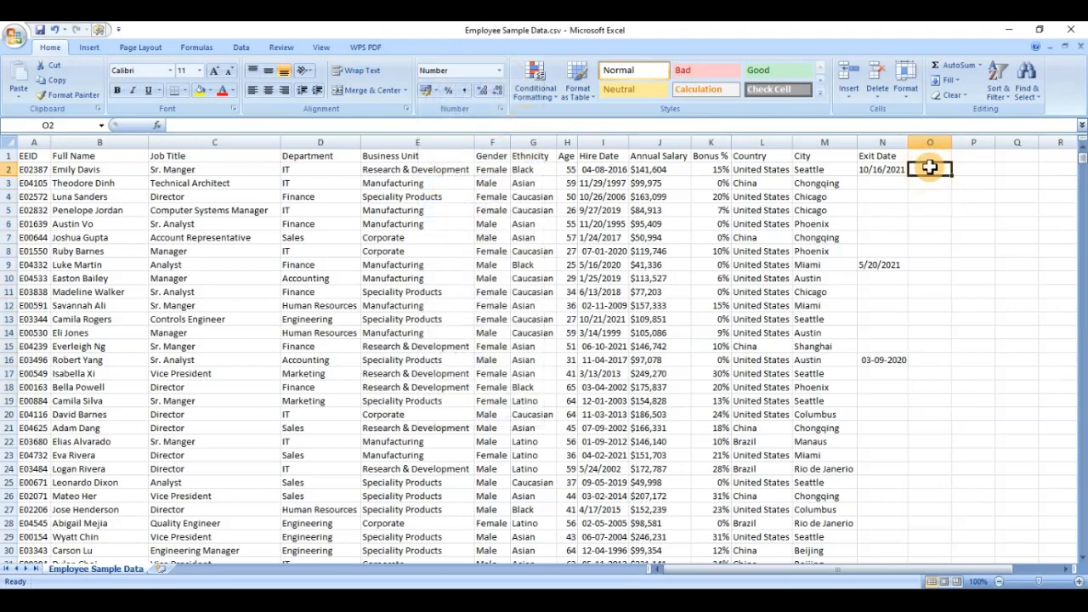
text(=T)
key(BackSpace)
key(BackSpace)
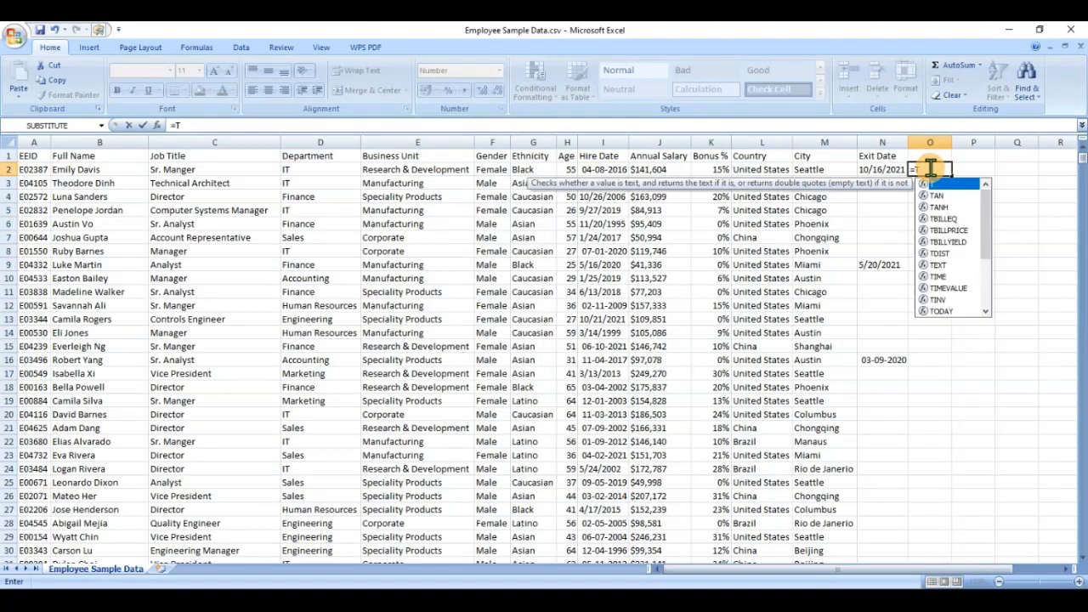
text(ODAY())
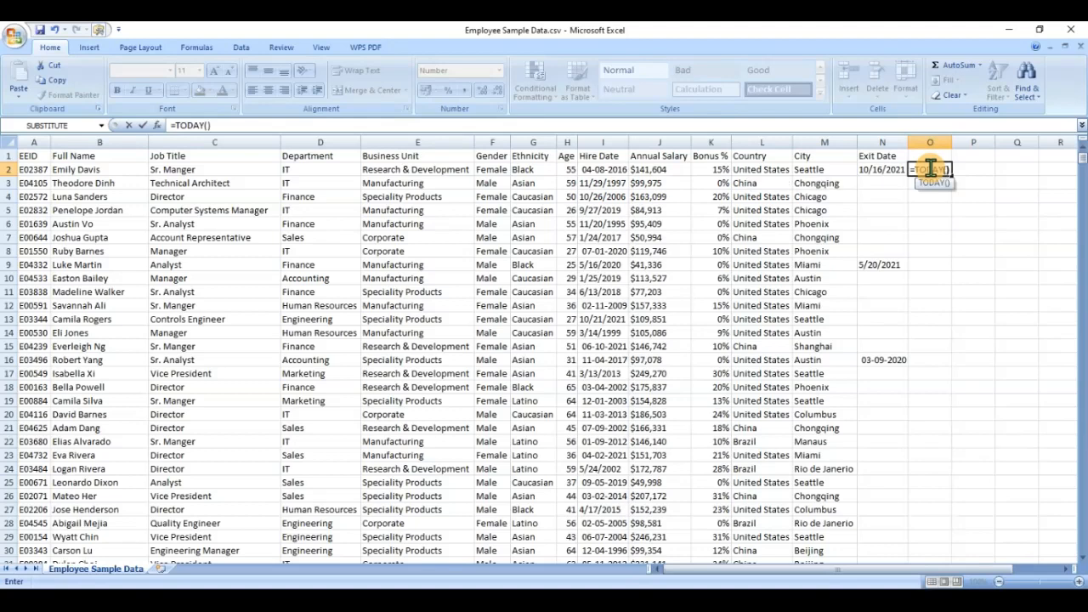
text(-)
click(607, 169)
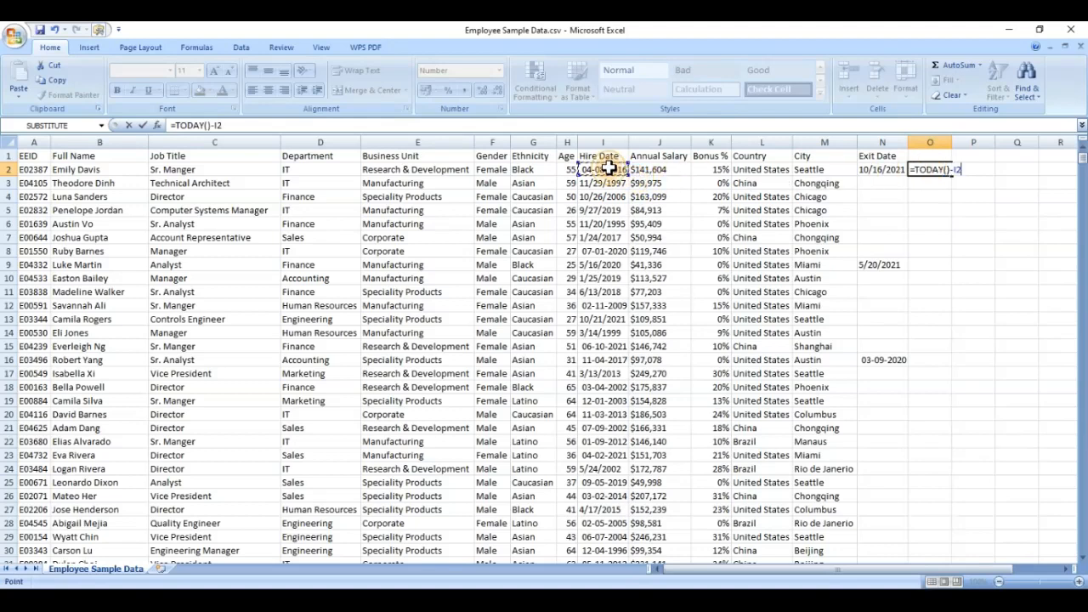
key(Return)
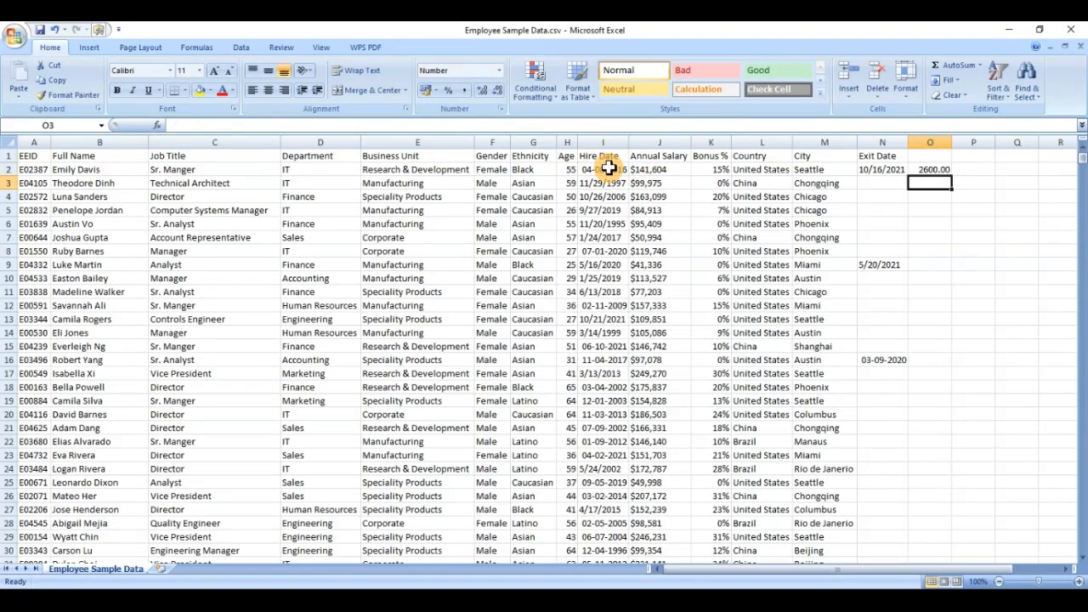
Fill the O2 formula down to O19 and check the results in the rows below it
click(930, 170)
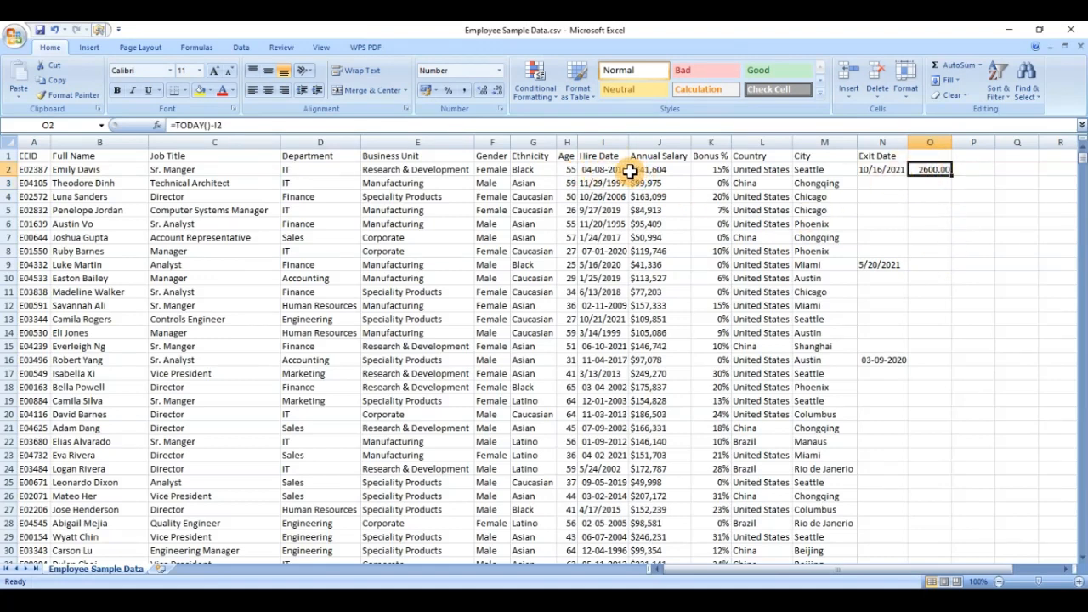
drag(952, 175, 942, 392)
click(930, 182)
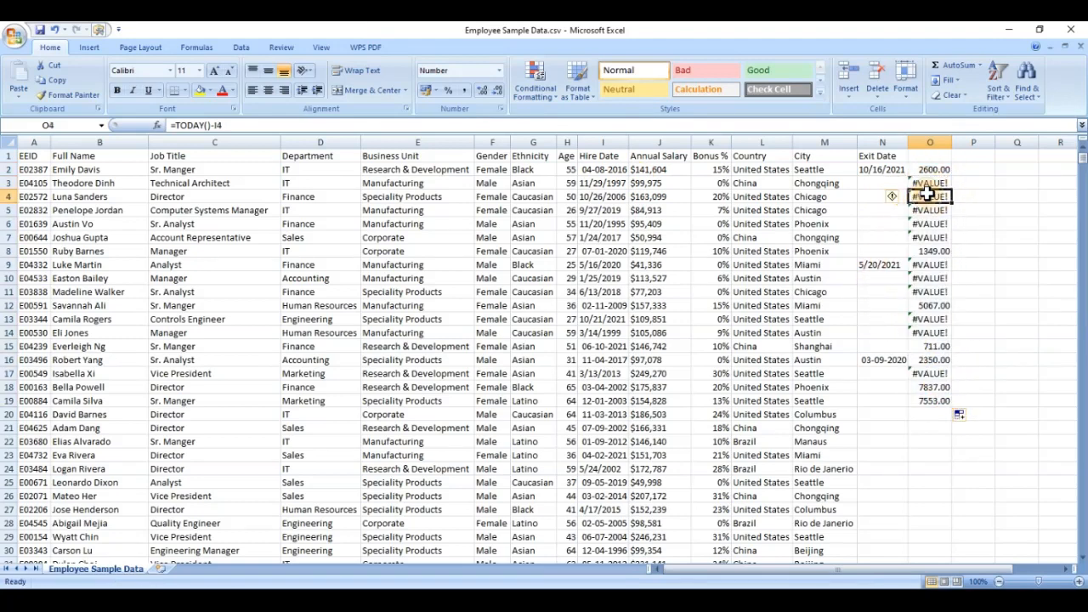
click(930, 210)
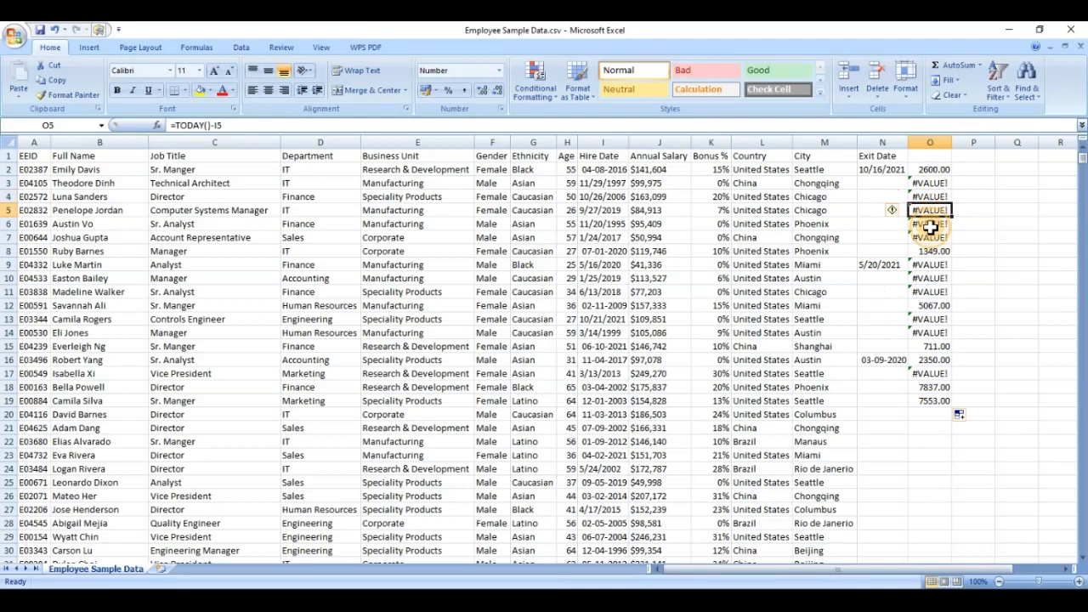
click(586, 186)
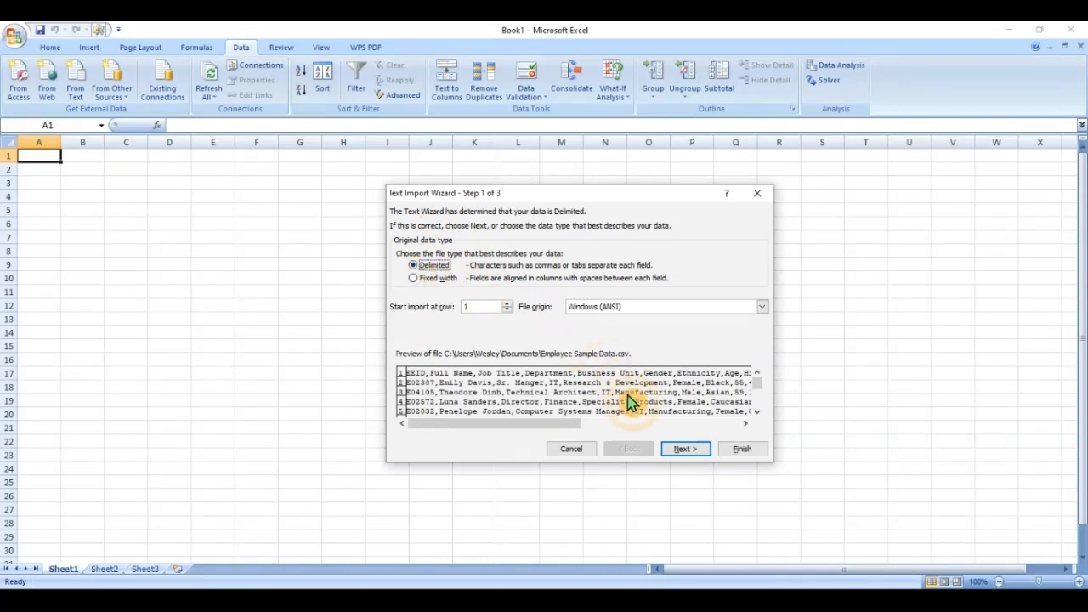
Import the Employee Sample Data file as delimited text, using Comma instead of Tab as the delimiter, and continue to the column formats
click(691, 454)
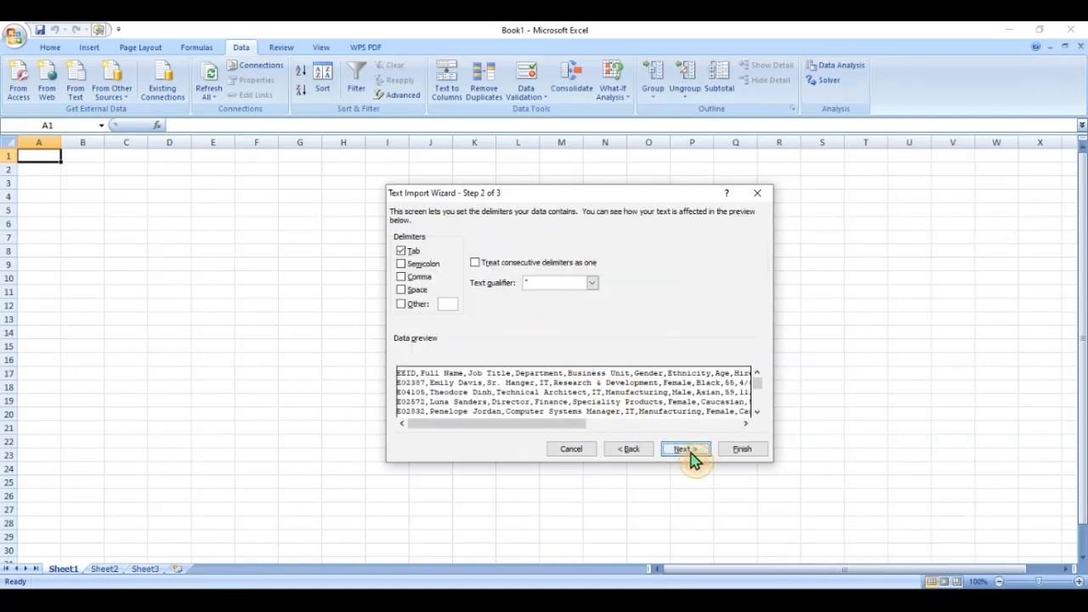
click(403, 251)
click(403, 279)
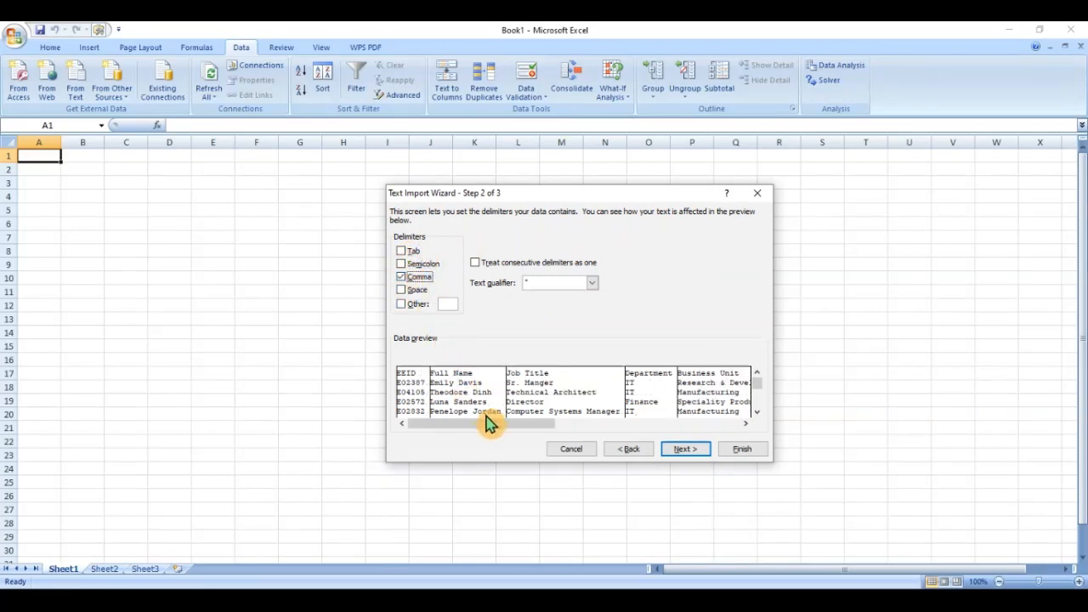
drag(483, 422, 667, 429)
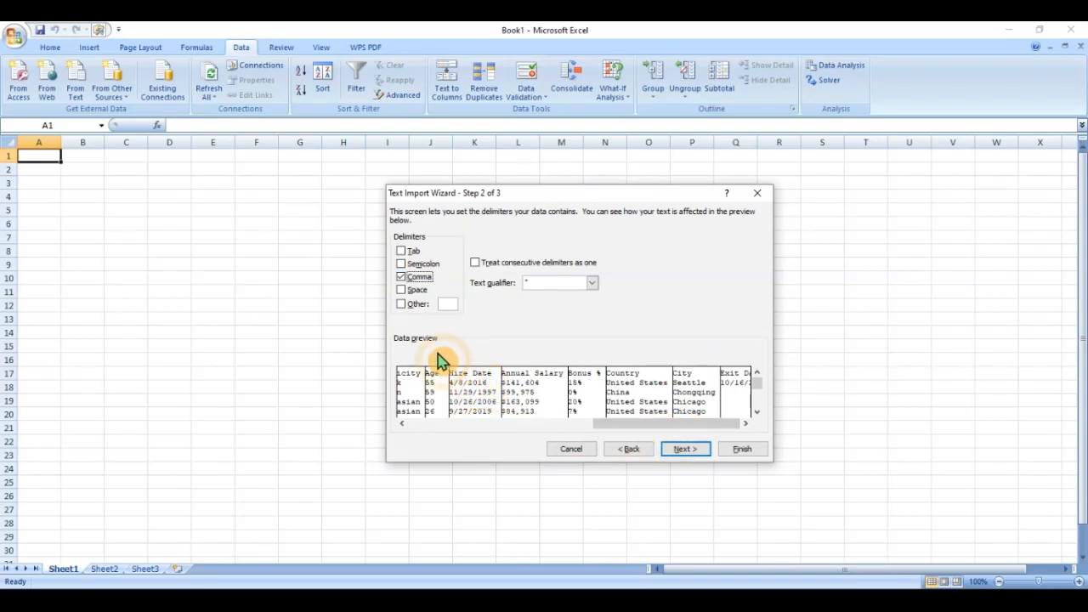
click(684, 450)
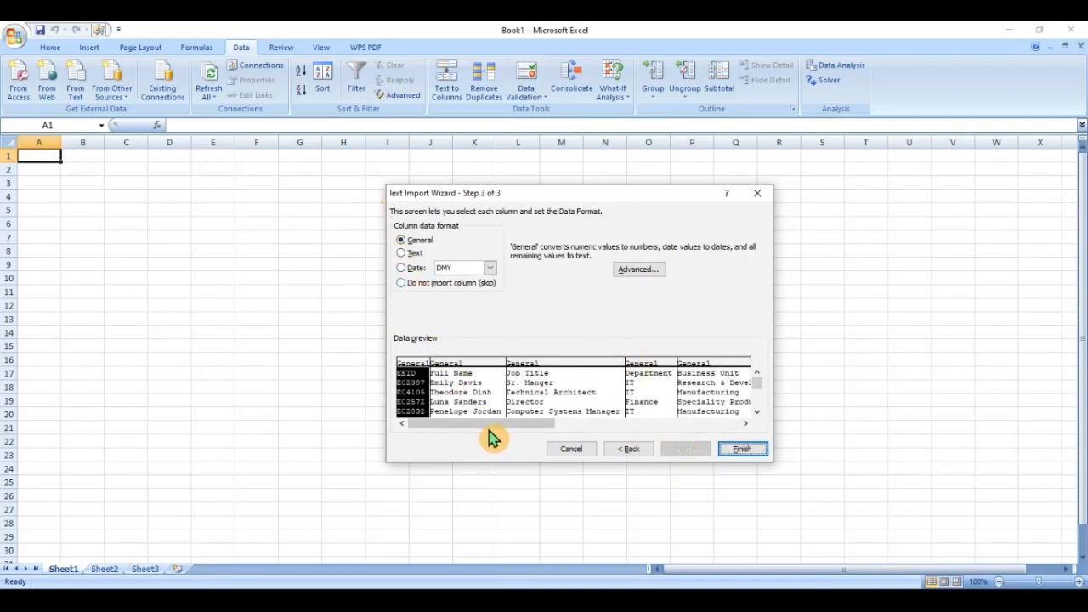
Set the Hire Date column's data format to Date with MDY order in the import wizard
click(587, 423)
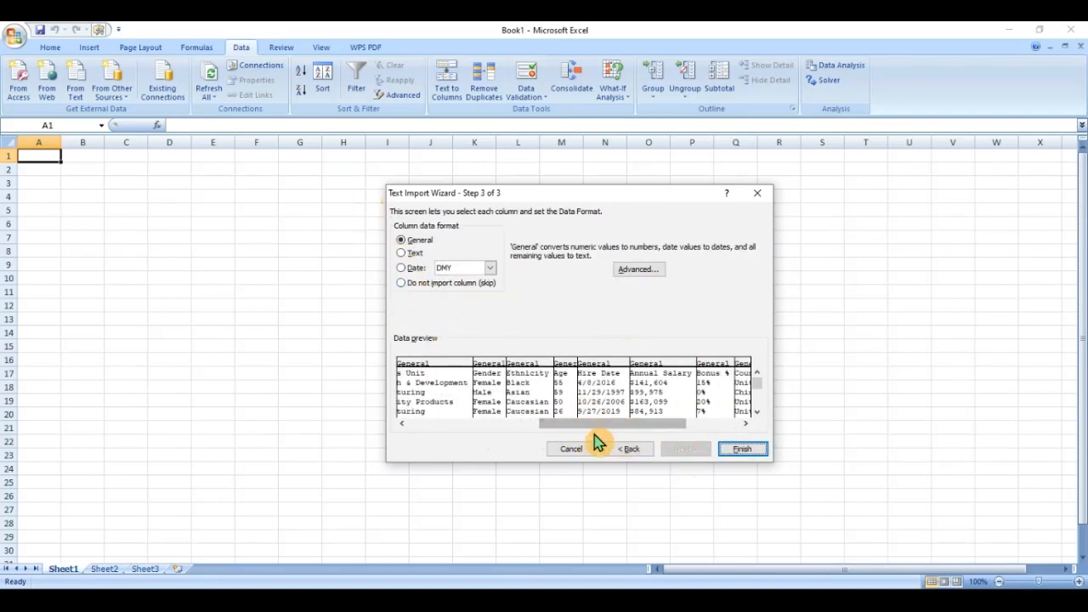
drag(593, 425, 652, 429)
click(492, 381)
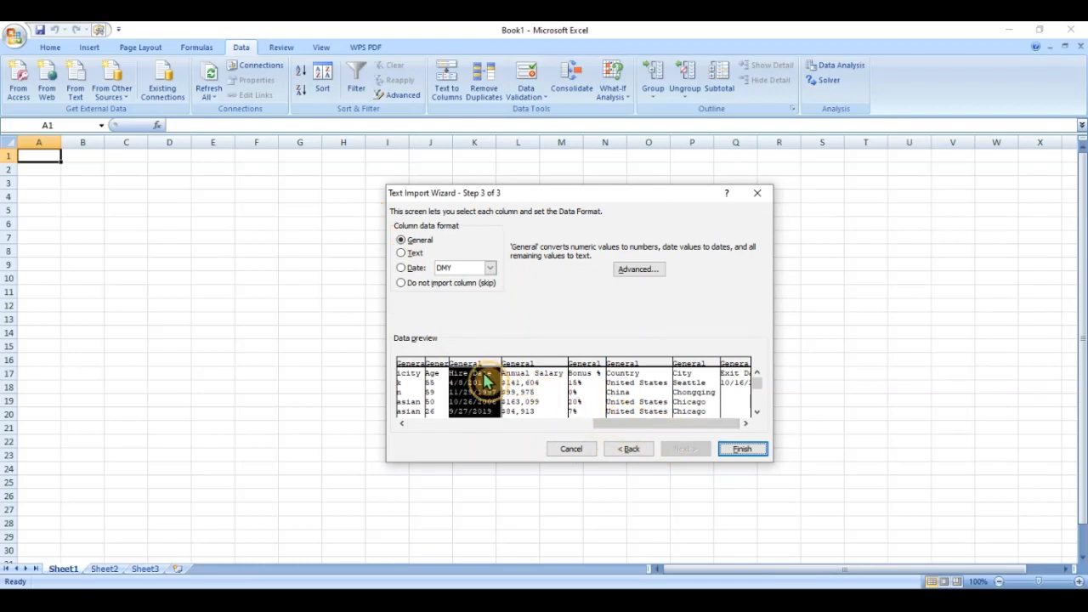
click(400, 268)
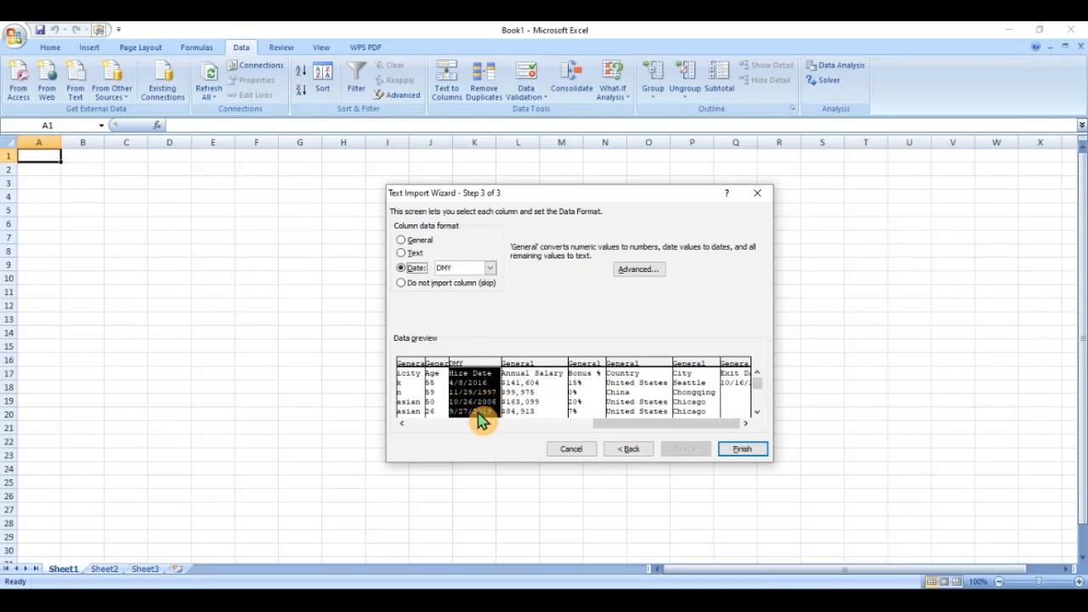
click(490, 268)
click(457, 281)
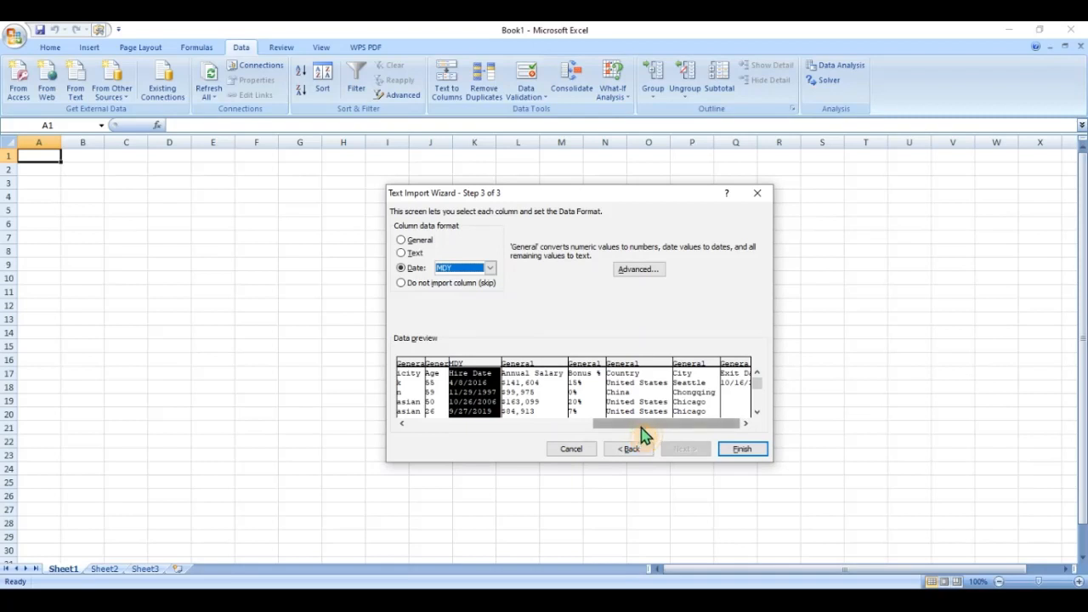
Set the Exit Date column's format to Date MDY and finish importing the data into the existing worksheet at A1
click(733, 380)
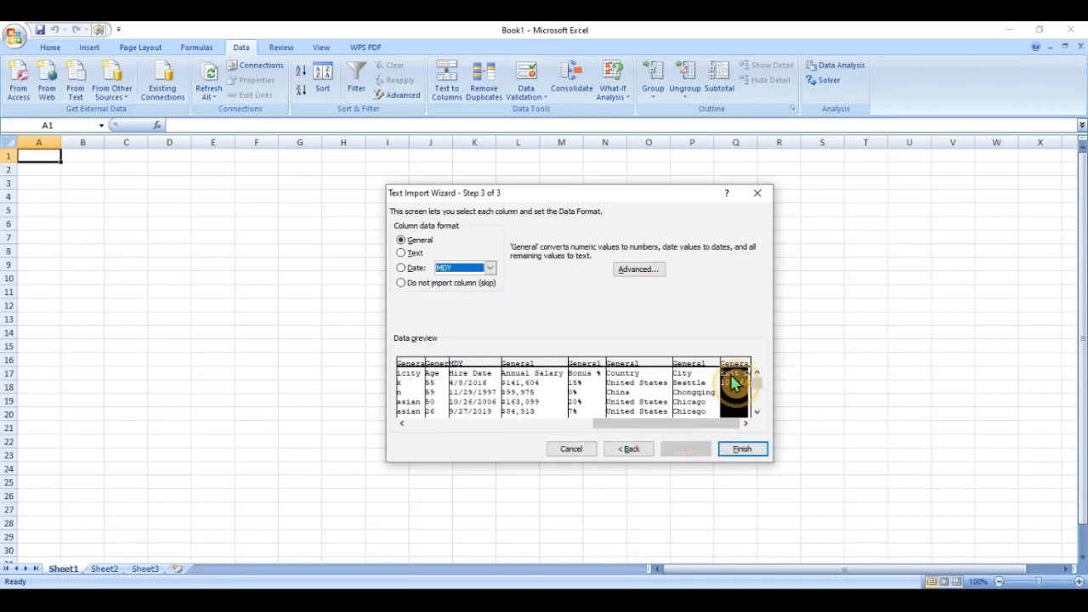
click(401, 269)
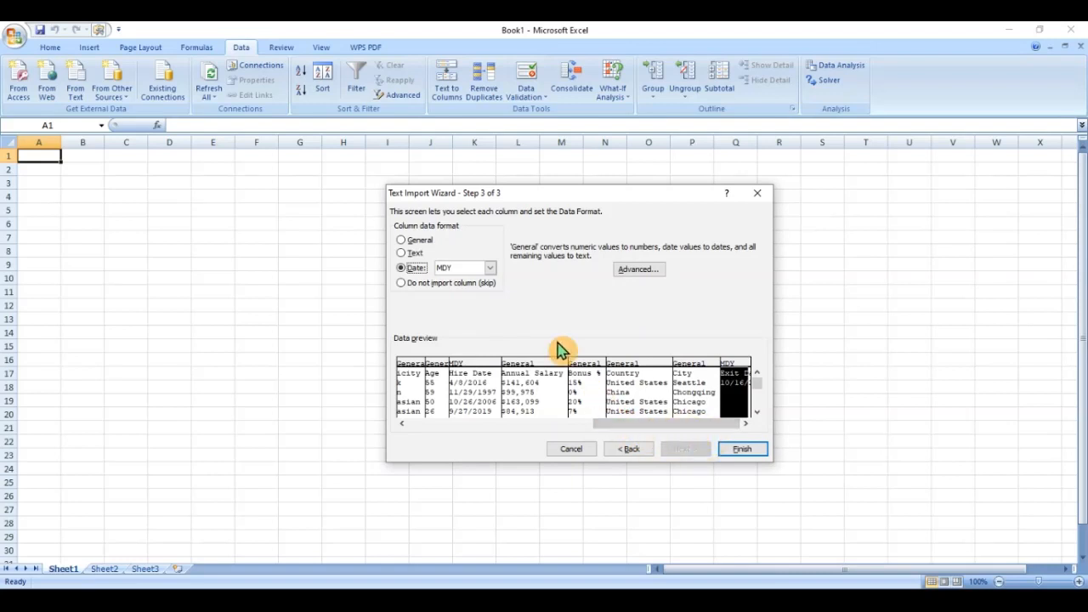
click(743, 450)
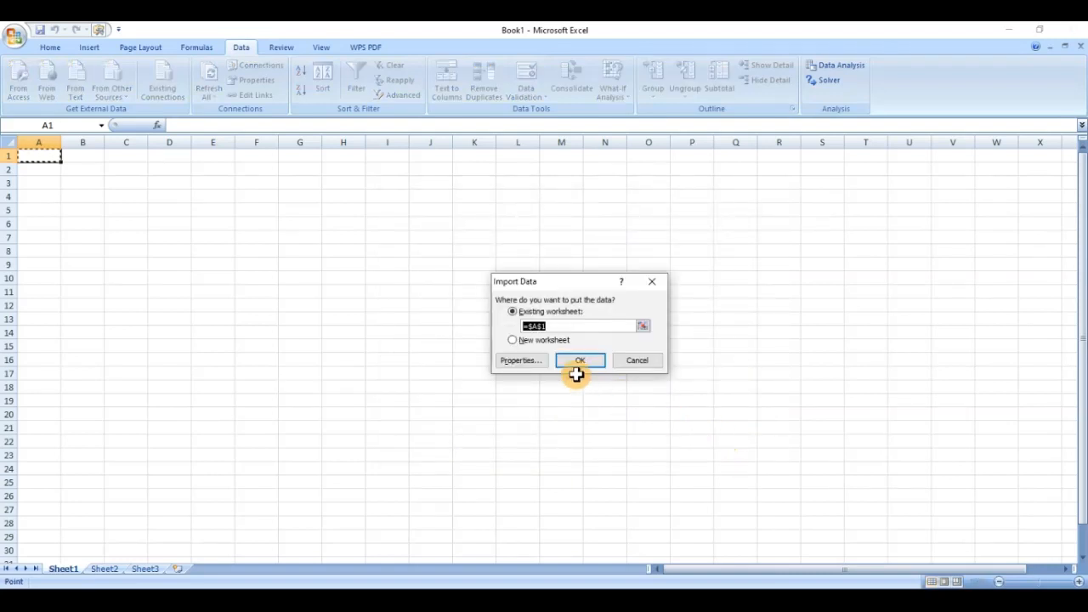
click(557, 361)
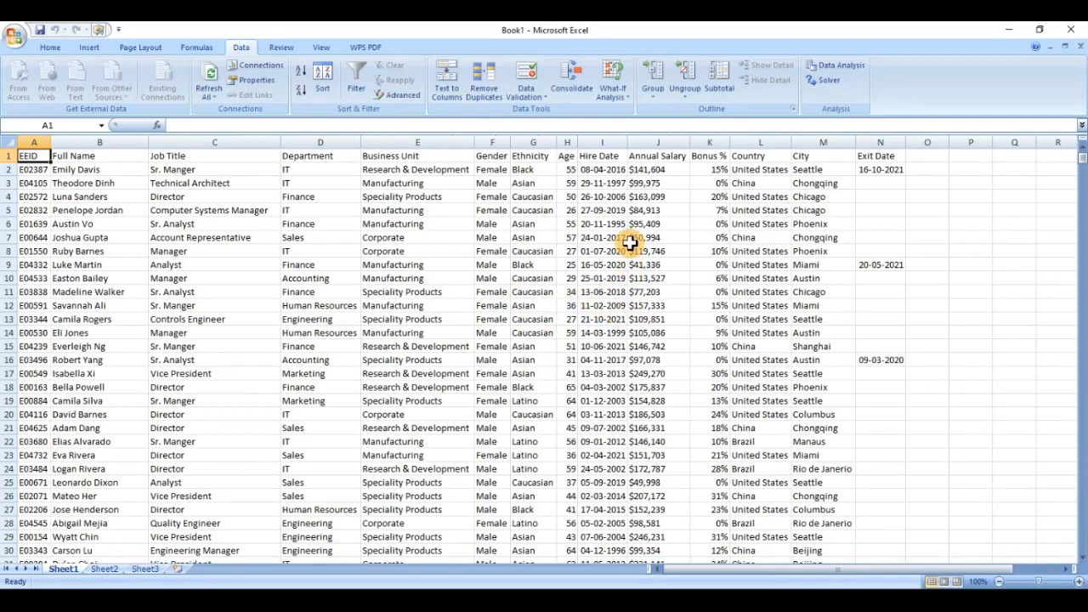
Widen the Hire Date column and check several of its imported dates
drag(628, 142, 643, 142)
click(625, 171)
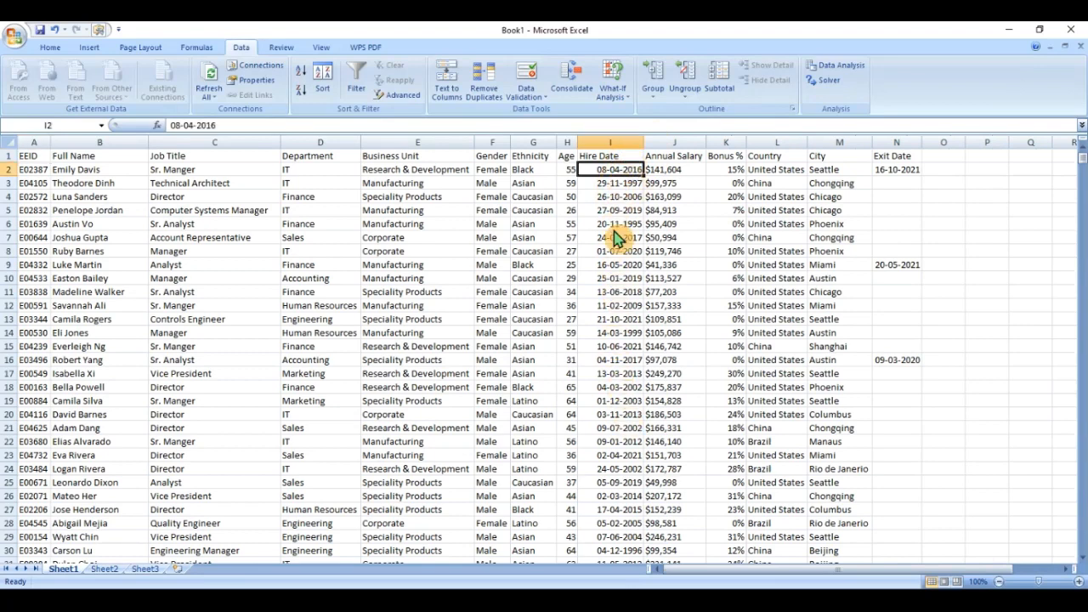
click(607, 346)
click(604, 170)
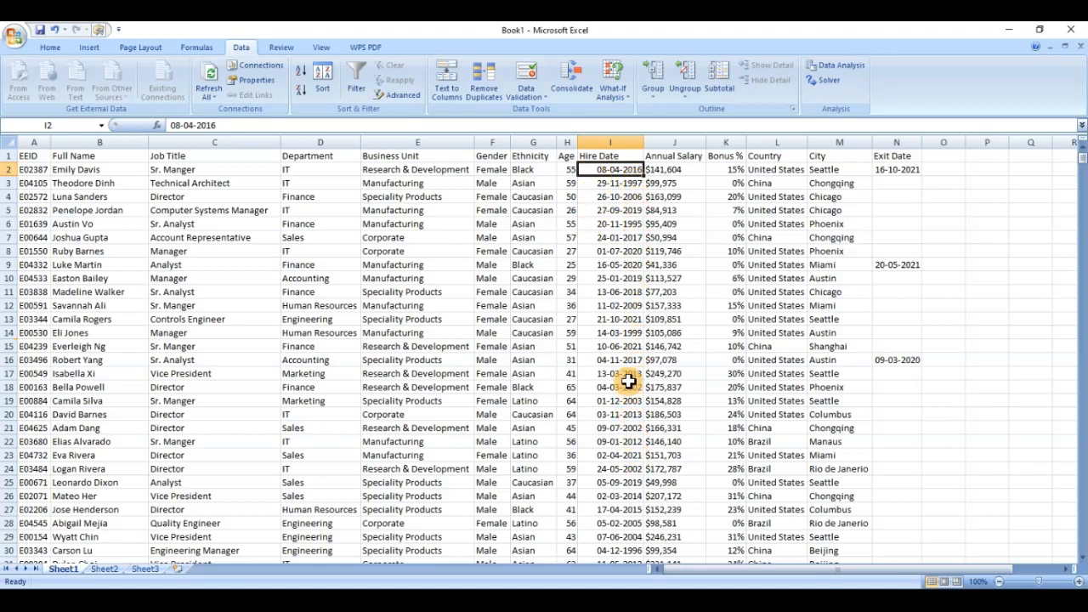
Enter the formula =TODAY()-I2 in cell O2 to calculate the days since the first employee's Hire Date
drag(750, 570, 769, 569)
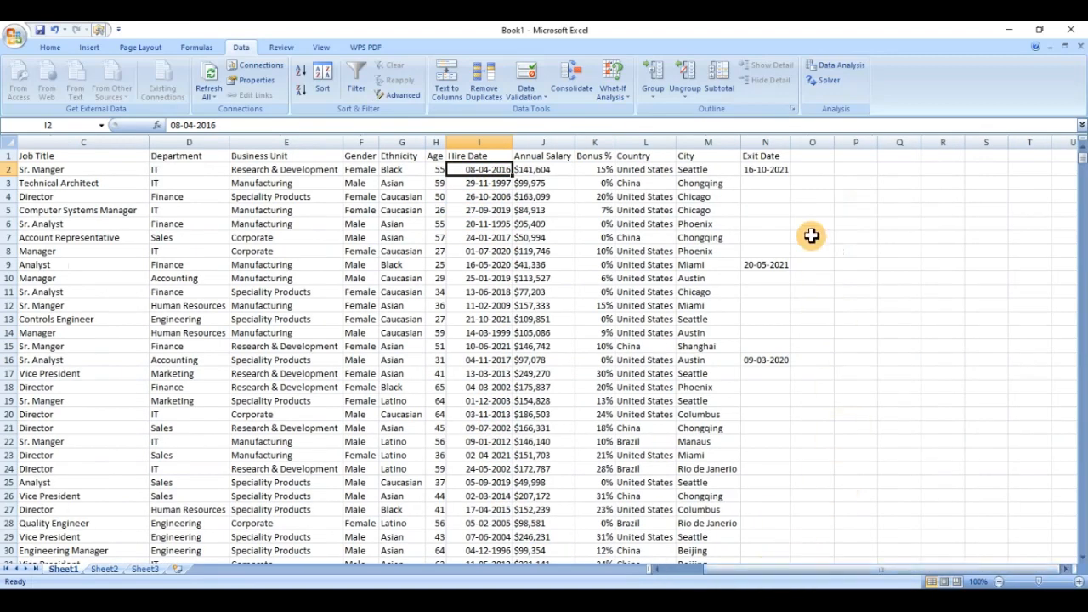
click(814, 169)
text(=To)
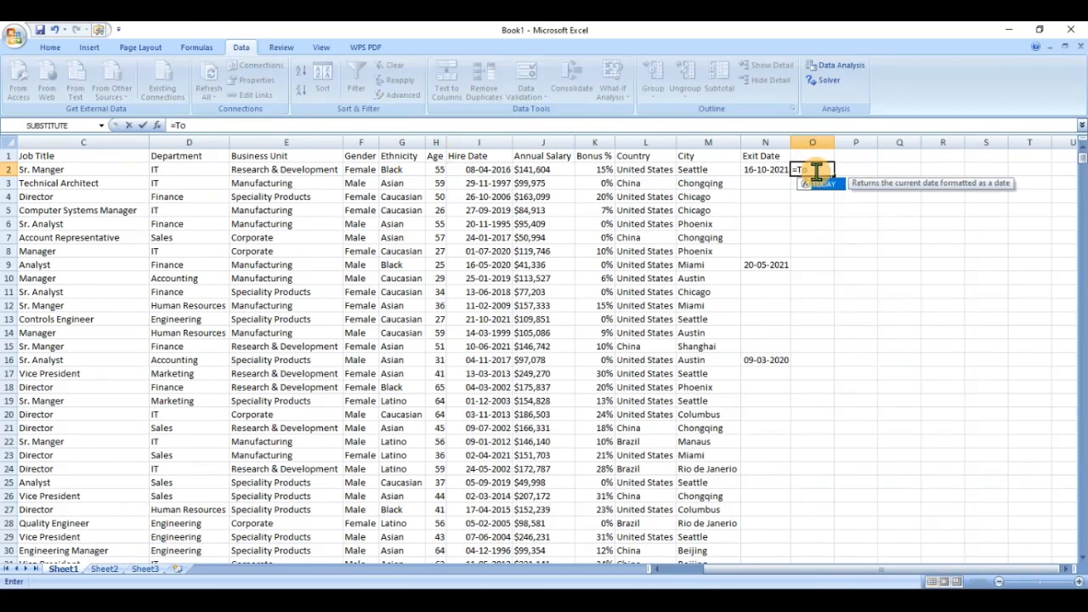
key(Tab)
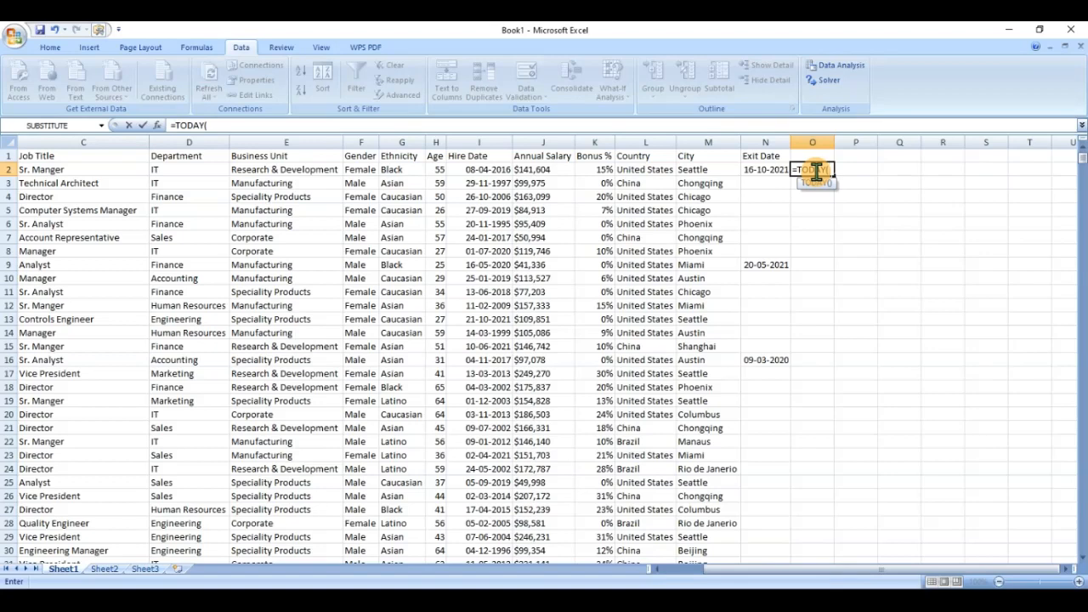
text()-)
key(Left)
key(Left)
key(Left)
key(Left)
key(Left)
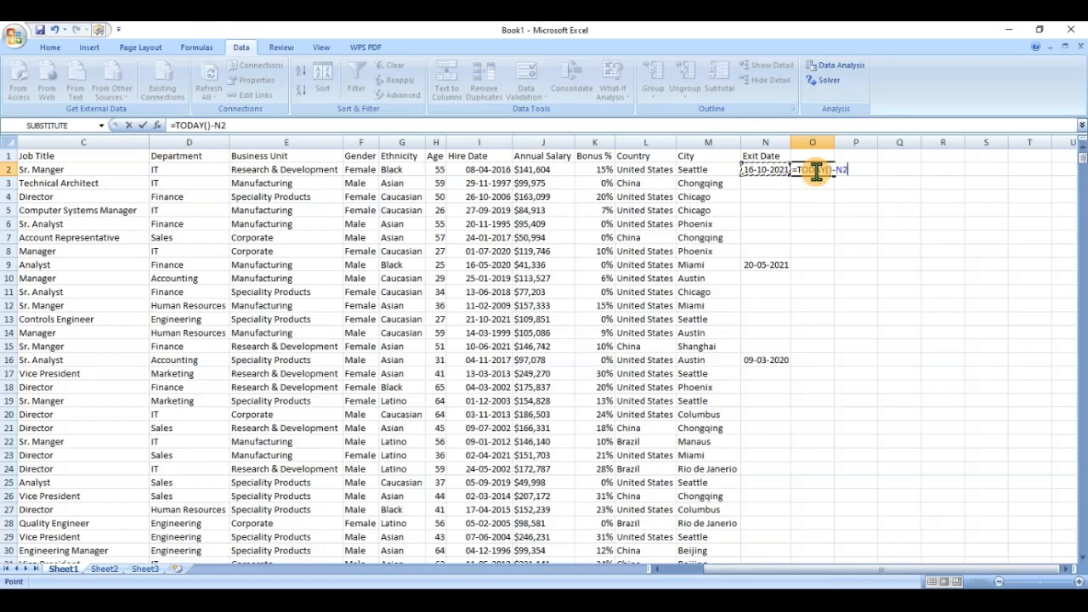
key(Return)
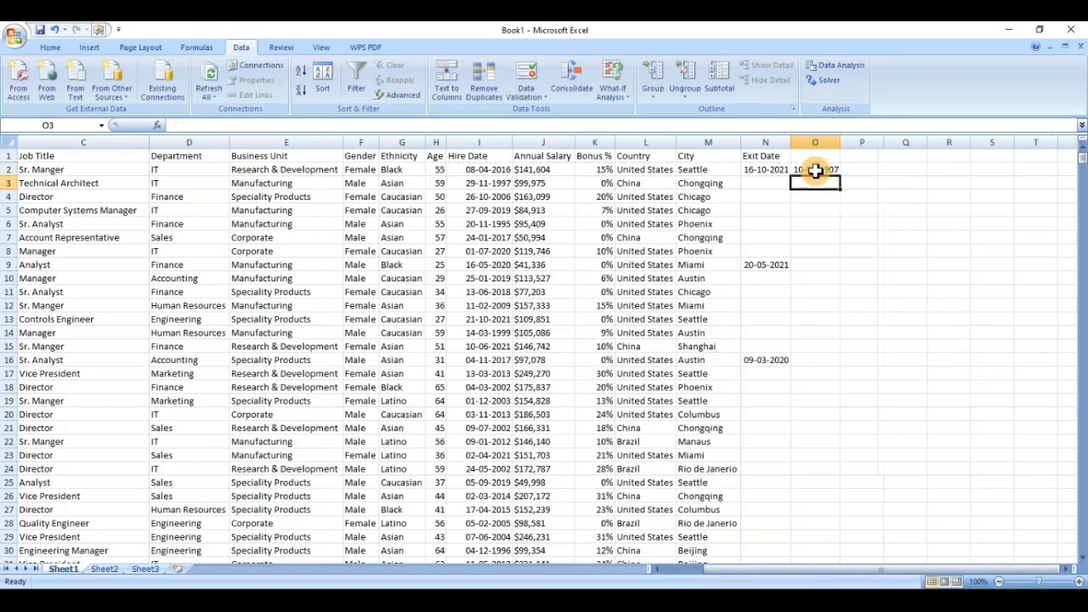
Format the cells O2:O19 beside the Exit Date column as Number
drag(815, 170, 816, 399)
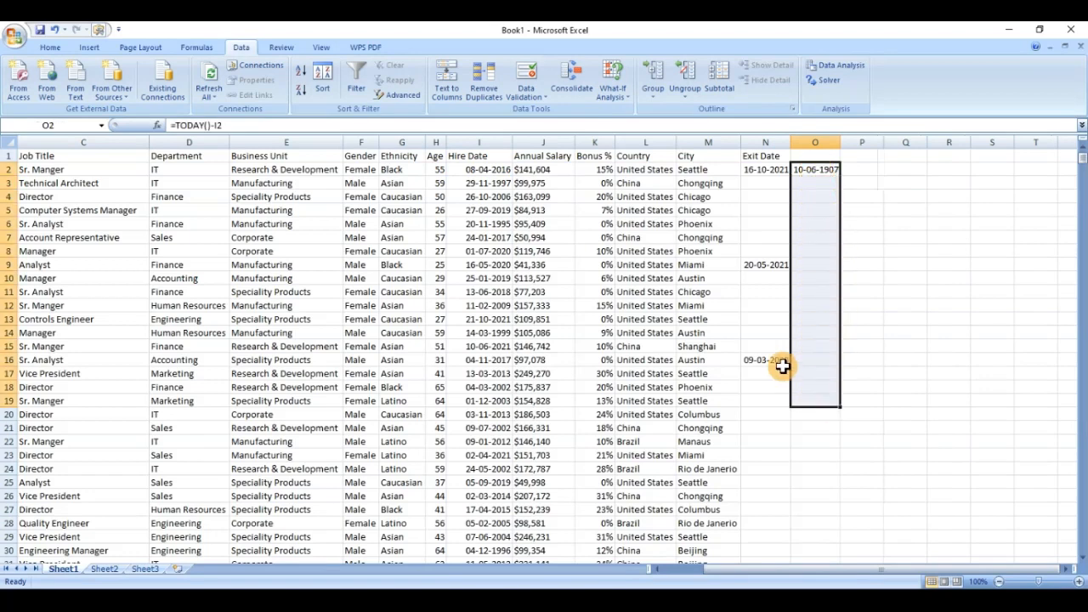
click(51, 48)
click(499, 71)
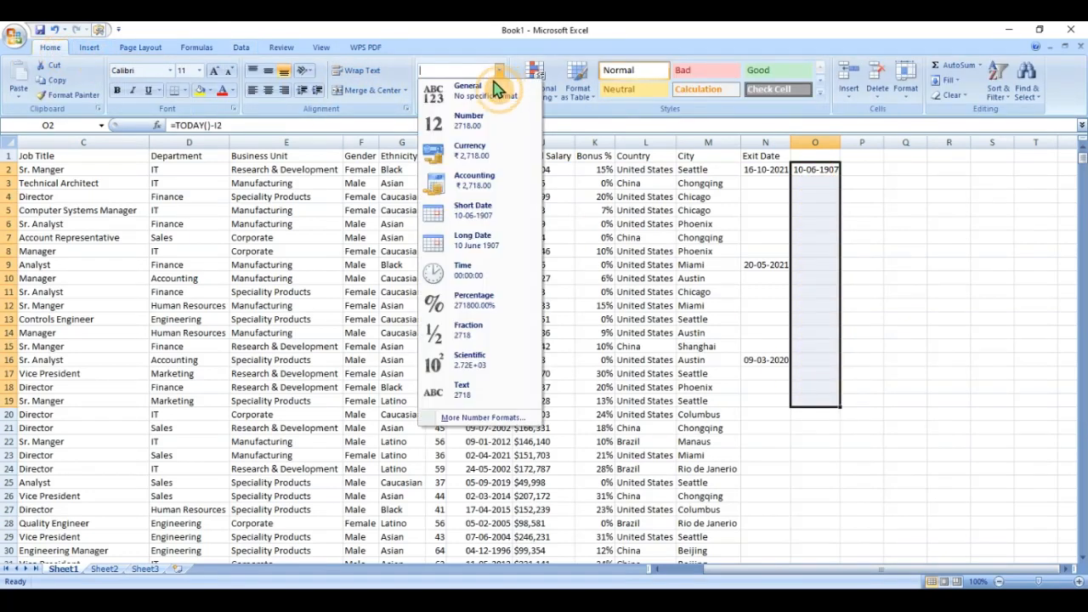
click(482, 127)
Fill the day-difference formula from O2 down to O17 and check the copied formulas in O4 and O3
click(816, 181)
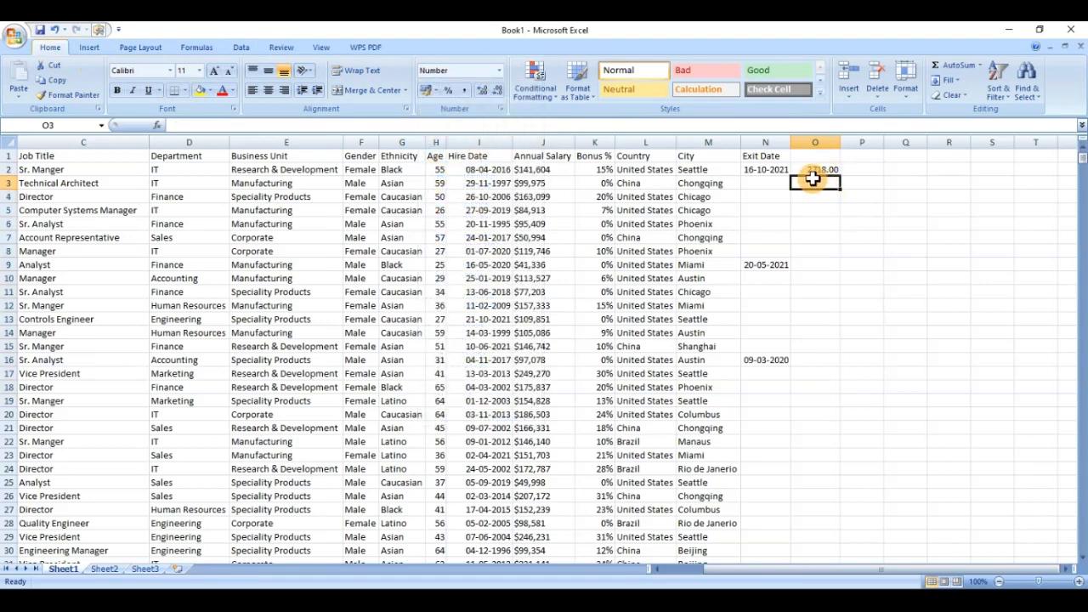
click(831, 170)
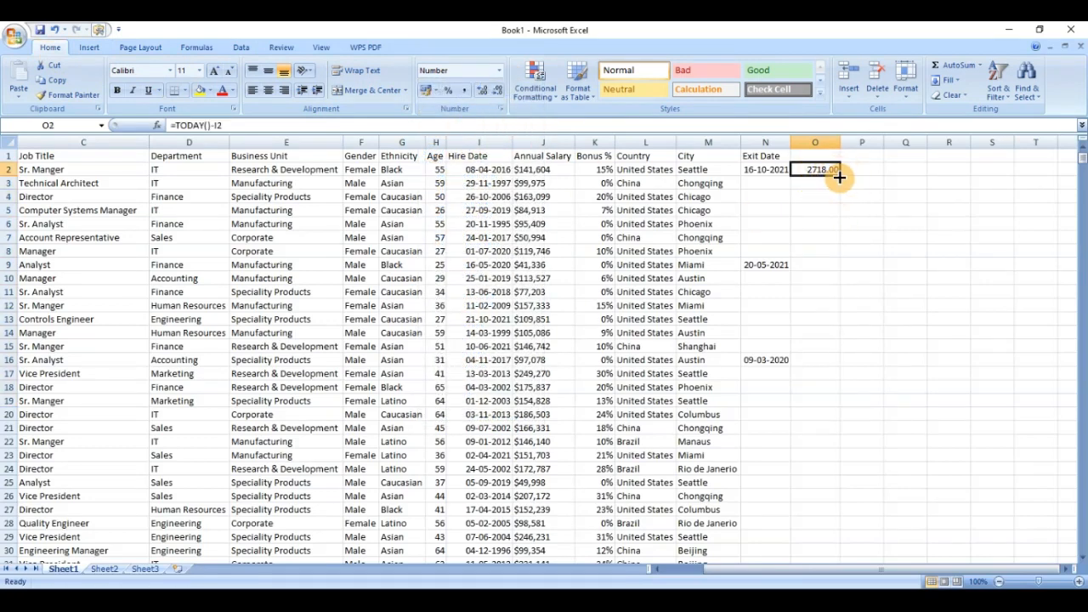
drag(839, 176, 842, 382)
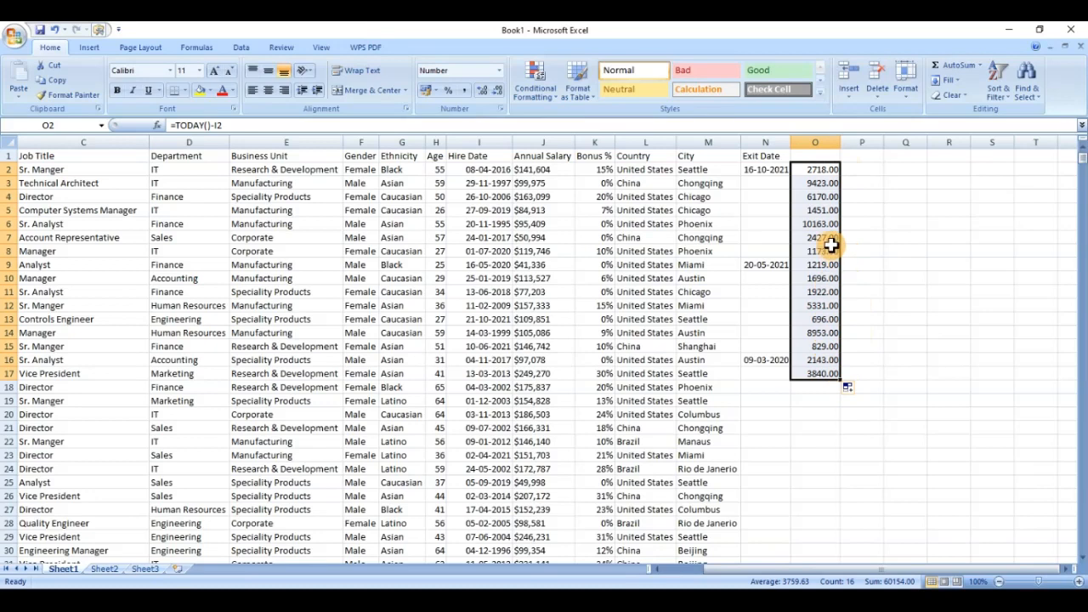
click(818, 198)
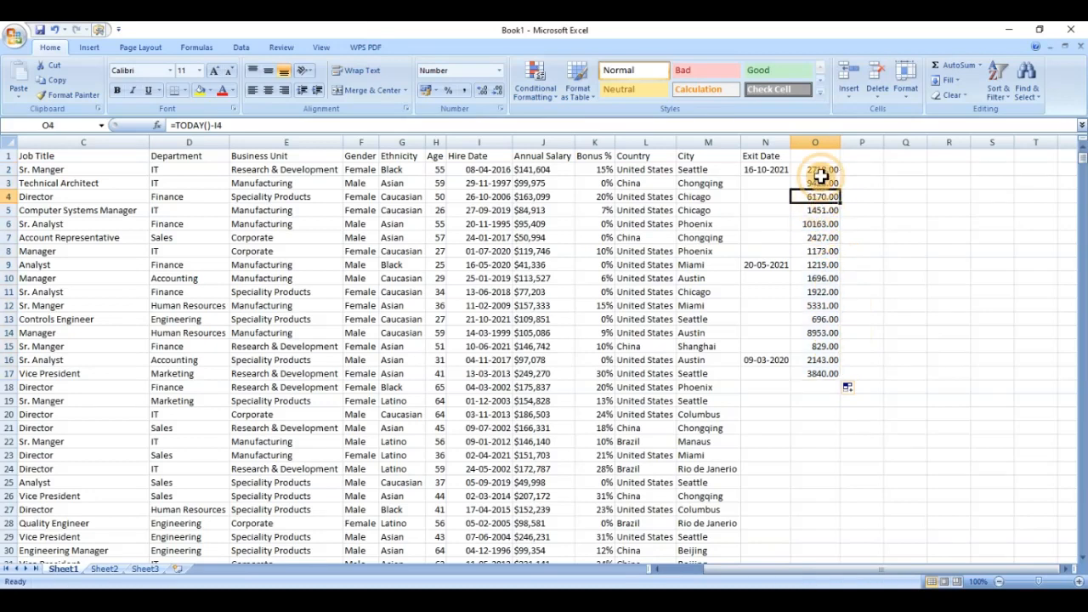
click(820, 181)
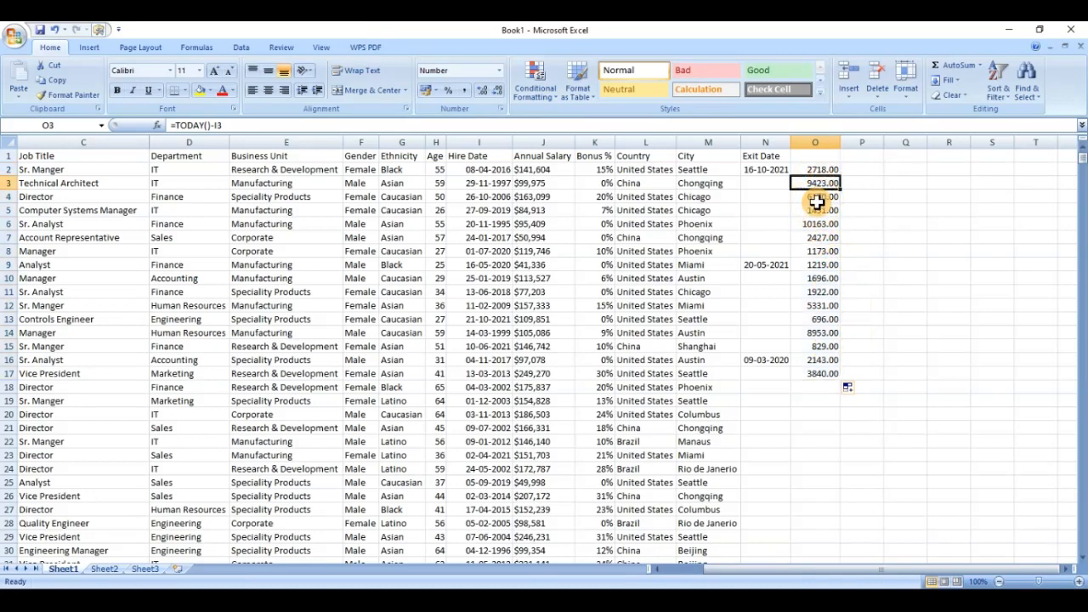